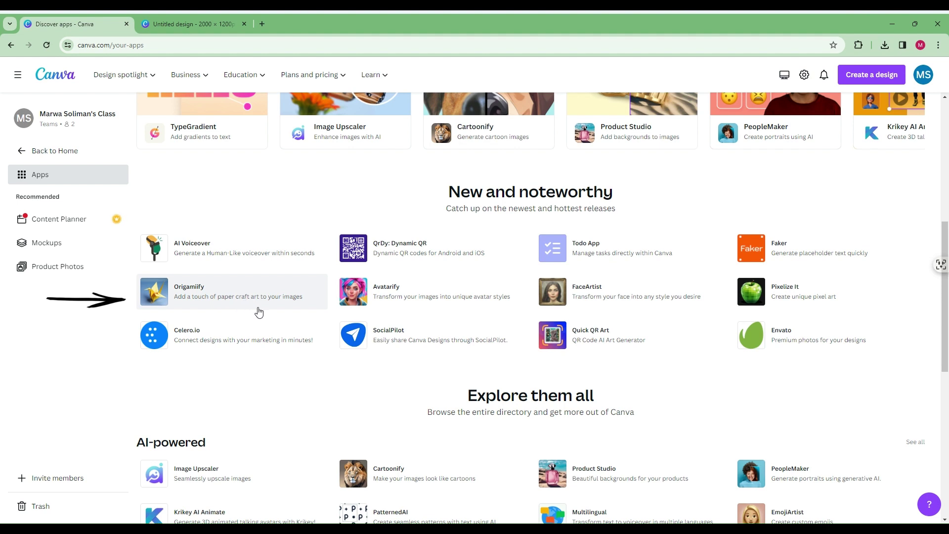
# Step: Open the Origamiify app's details from the New and noteworthy section
pyautogui.click(259, 311)
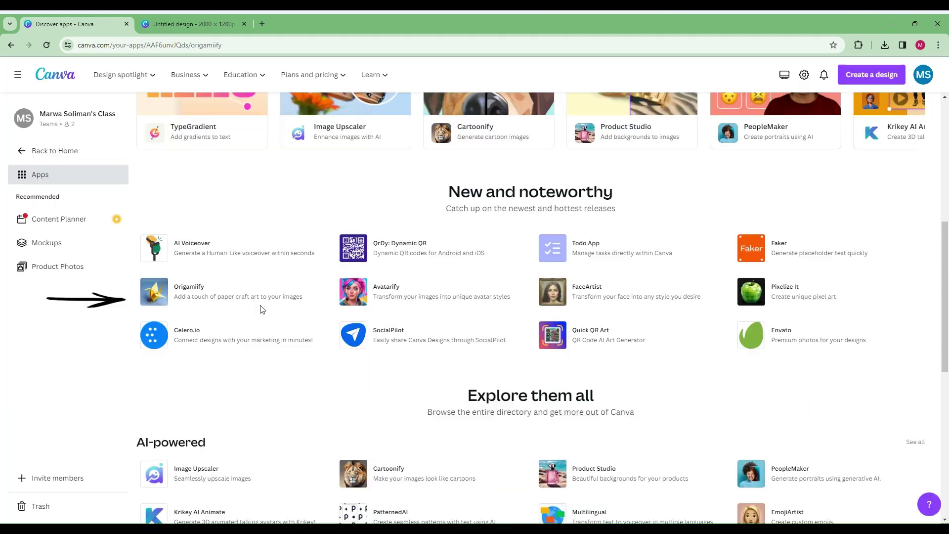
pyautogui.click(260, 309)
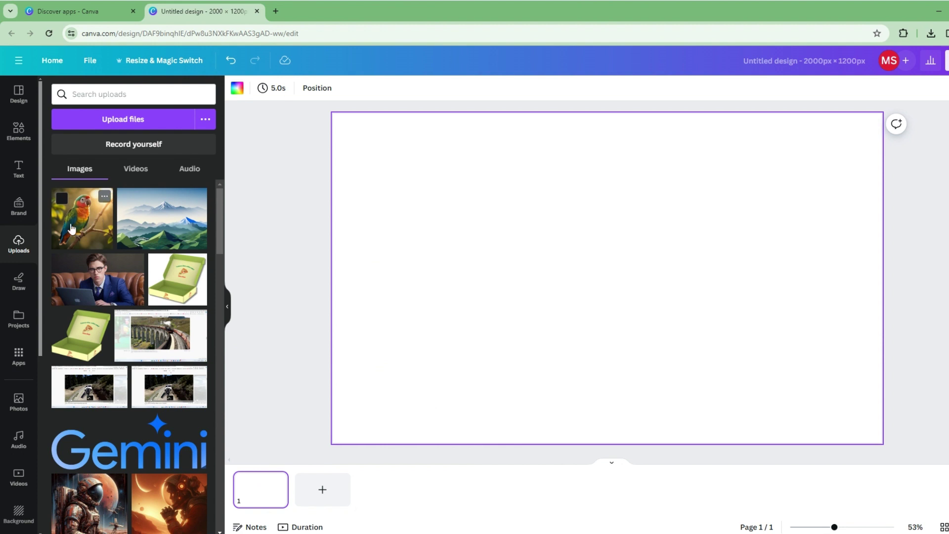
# Step: Place the uploaded parrot photo near the middle of the blank page
pyautogui.moveTo(74, 228); pyautogui.dragTo(494, 211)
pyautogui.moveTo(532, 278); pyautogui.dragTo(532, 279)
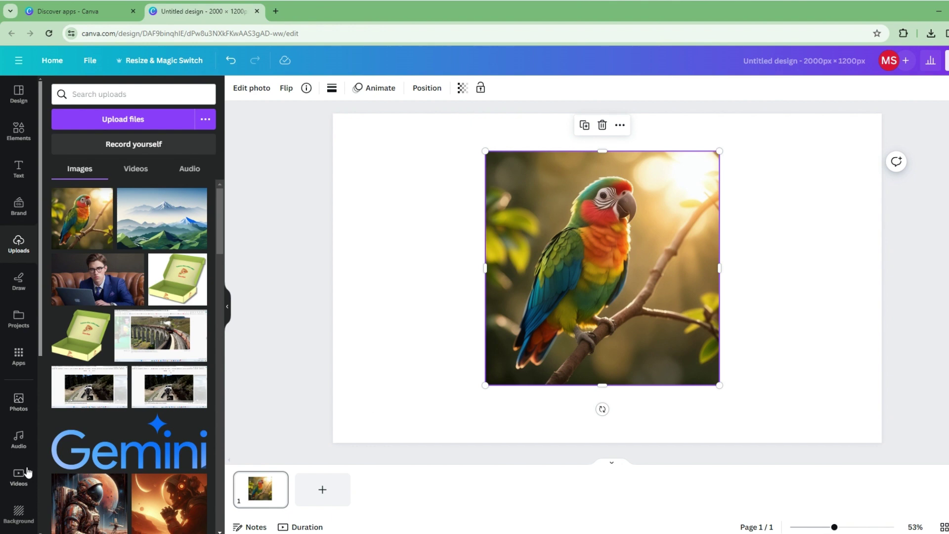
# Step: Search the apps for "orgamiify" and open Origamiify with the parrot photo selected
pyautogui.click(14, 356)
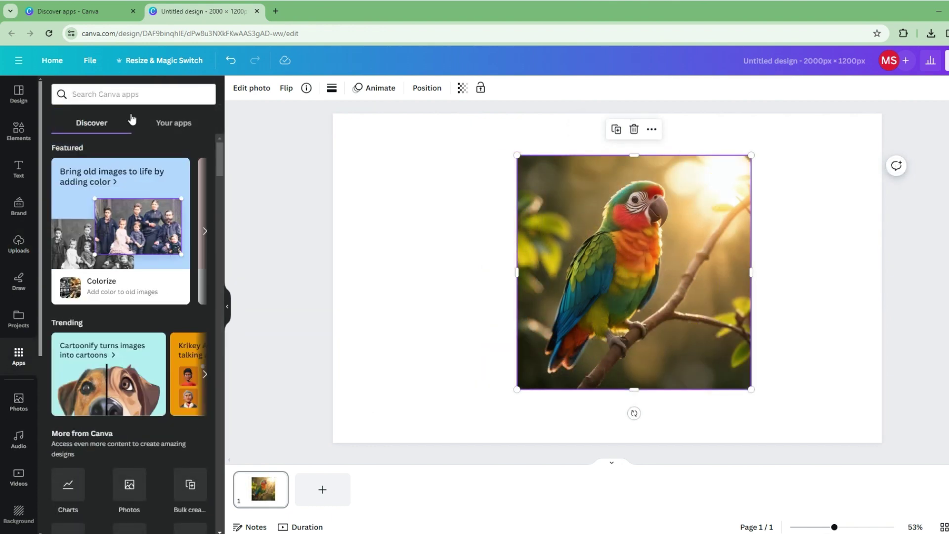
pyautogui.click(129, 102)
pyautogui.write('orgamiify')
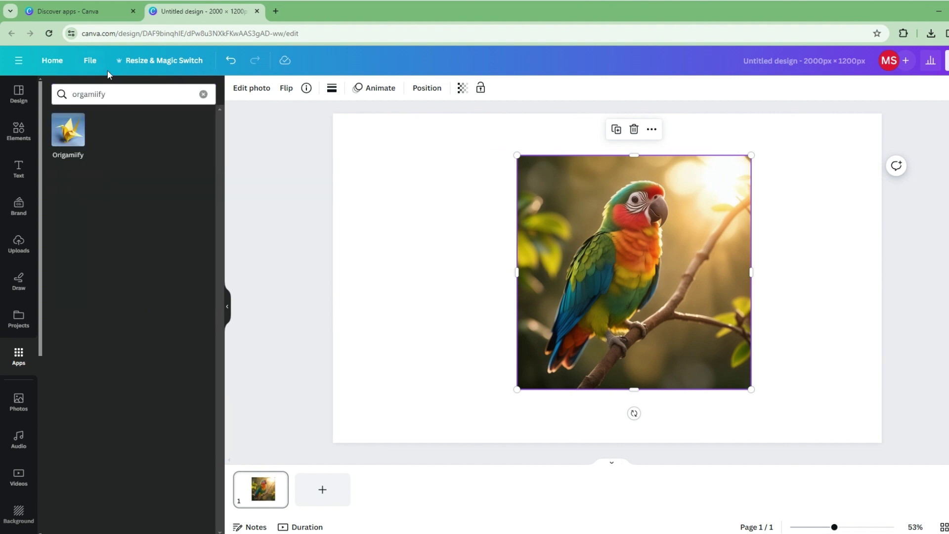
pyautogui.rightClick(73, 143)
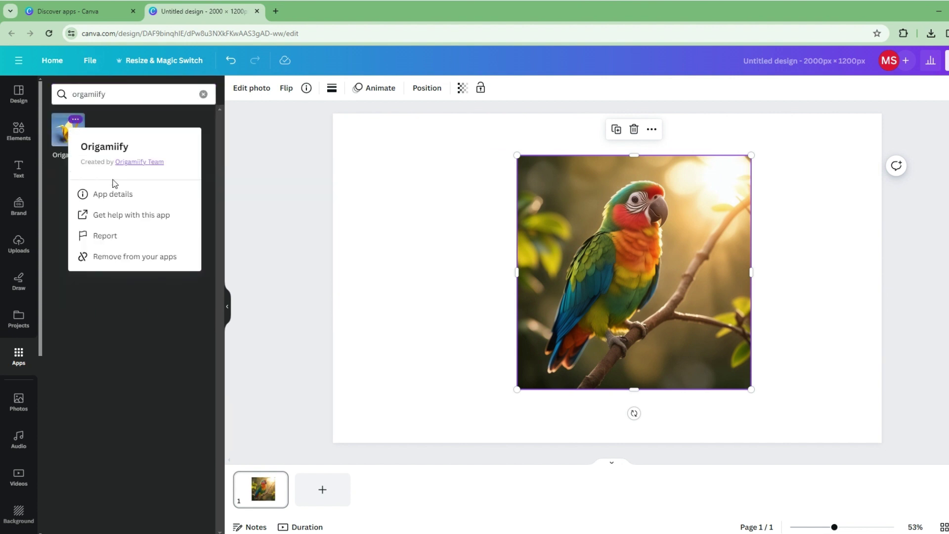
pyautogui.click(64, 130)
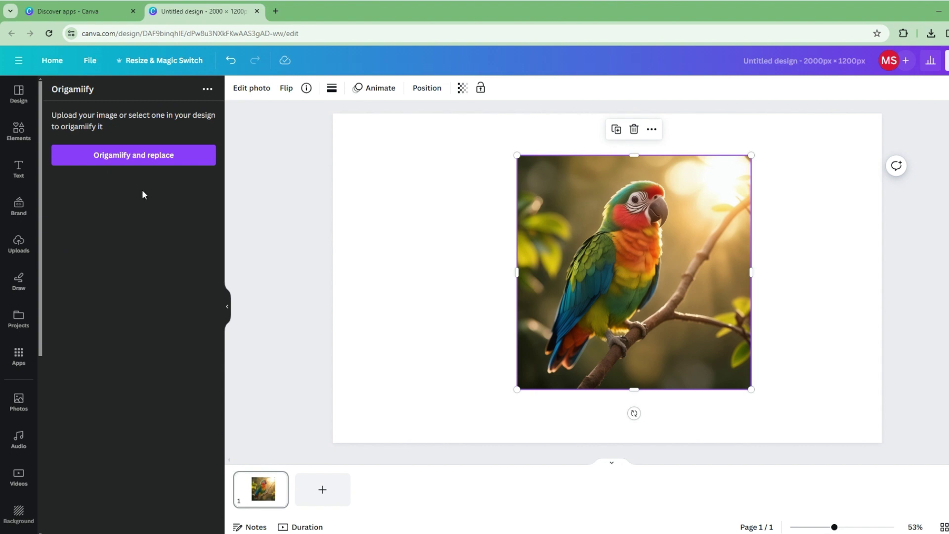
# Step: Replace the parrot photo with its origami version and enlarge it to the full page height
pyautogui.click(125, 161)
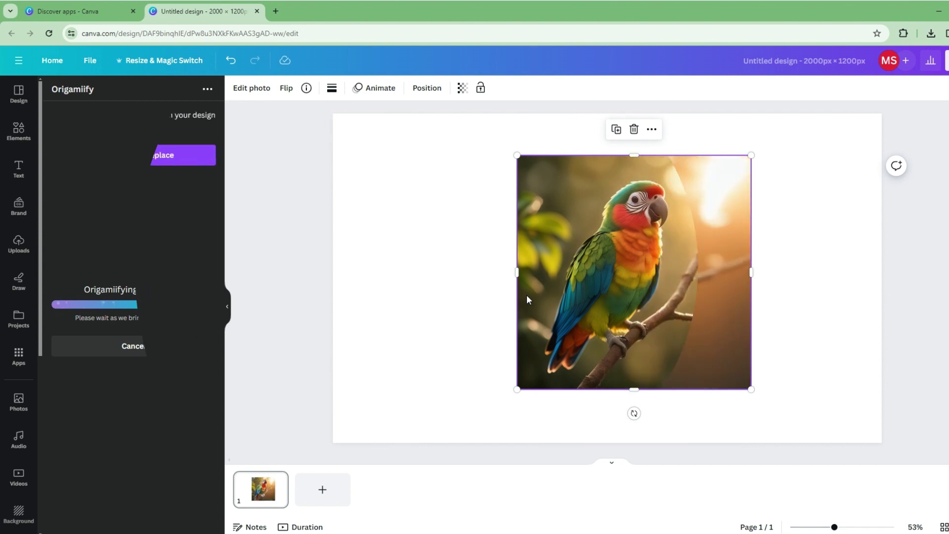
pyautogui.moveTo(751, 155); pyautogui.dragTo(862, 84)
pyautogui.moveTo(737, 250); pyautogui.dragTo(690, 303)
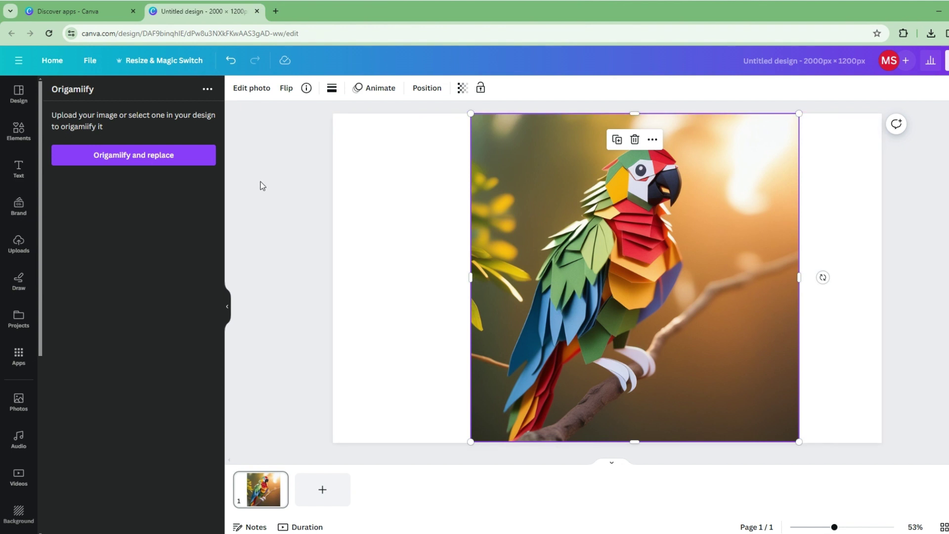
# Step: Add a second page, upload the colorful lion image from the computer and place it on that page
pyautogui.click(328, 500)
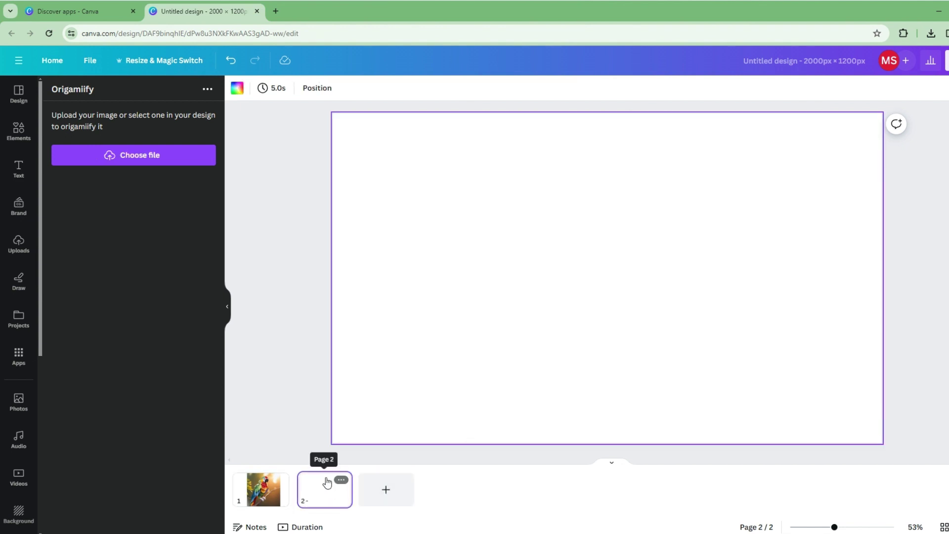
pyautogui.click(20, 252)
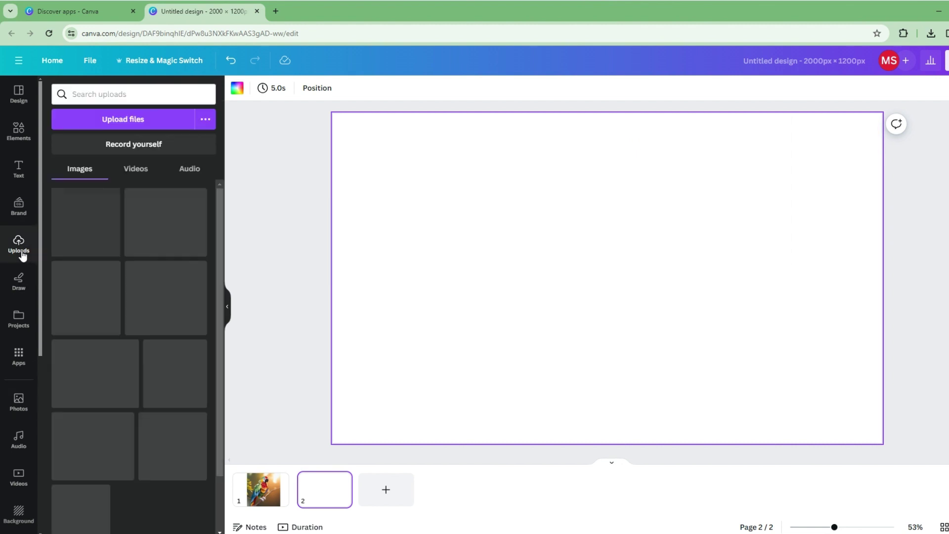
pyautogui.click(121, 118)
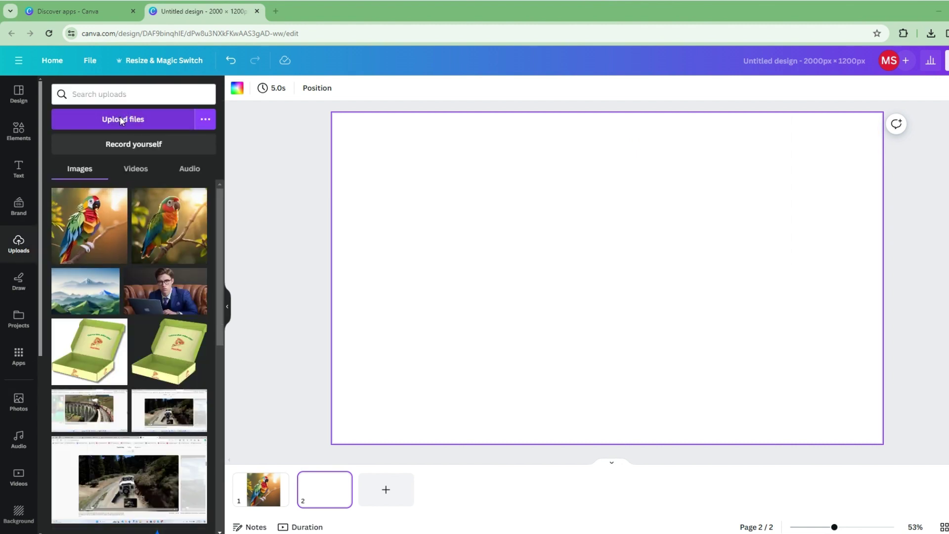
pyautogui.click(388, 404)
pyautogui.click(538, 501)
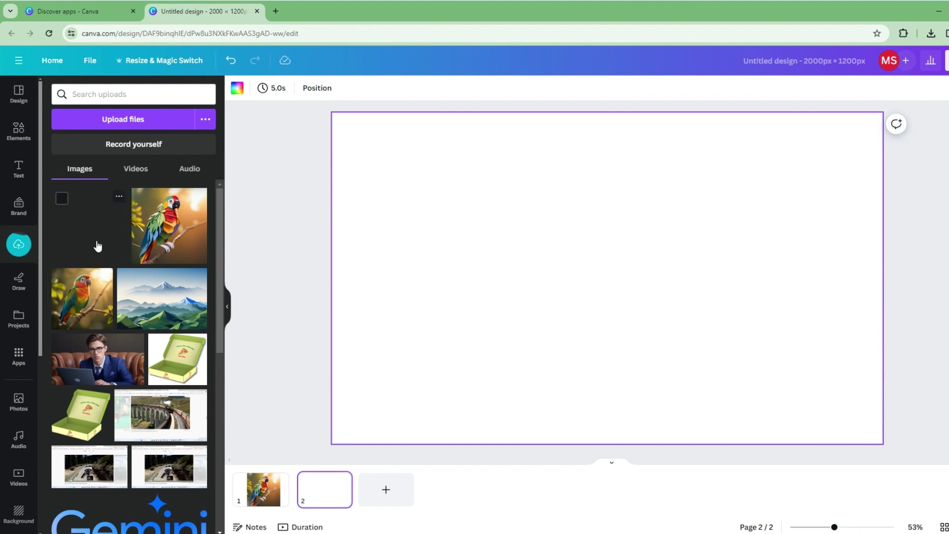
pyautogui.click(88, 231)
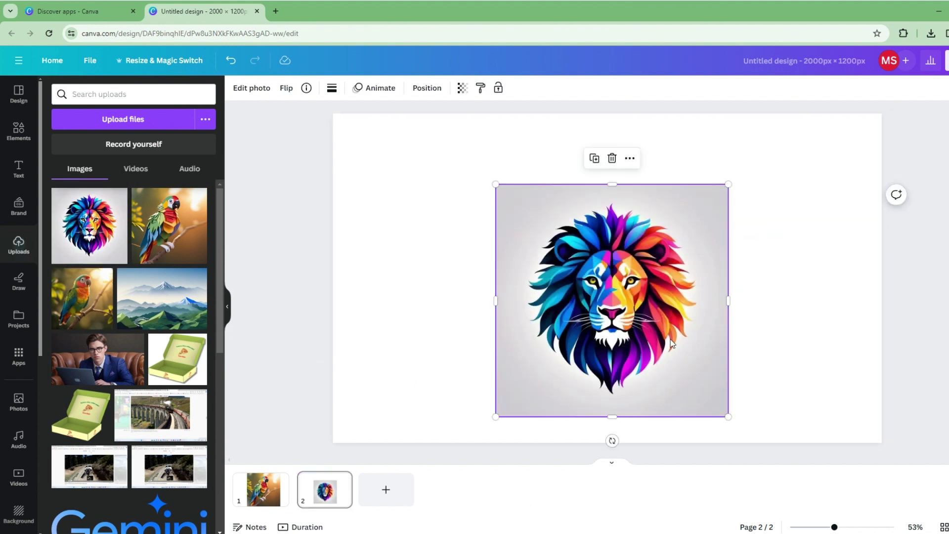
# Step: Enlarge the lion image to nearly the full height of page 2 and position it around the page's middle
pyautogui.moveTo(490, 147); pyautogui.dragTo(444, 105)
pyautogui.moveTo(604, 297); pyautogui.dragTo(635, 353)
pyautogui.moveTo(755, 159); pyautogui.dragTo(799, 113)
pyautogui.moveTo(653, 316); pyautogui.dragTo(634, 317)
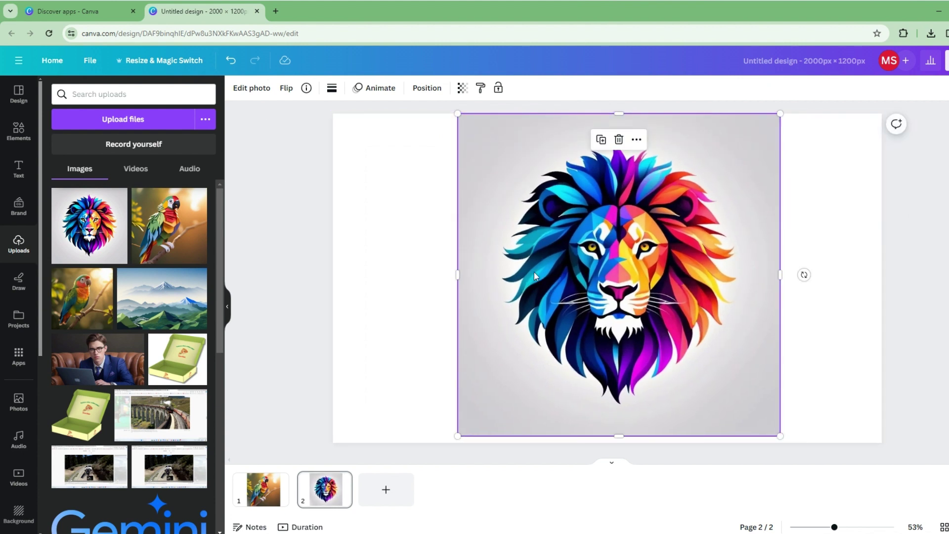
# Step: Reopen Origamiify and replace the lion image with its origami version
pyautogui.click(18, 355)
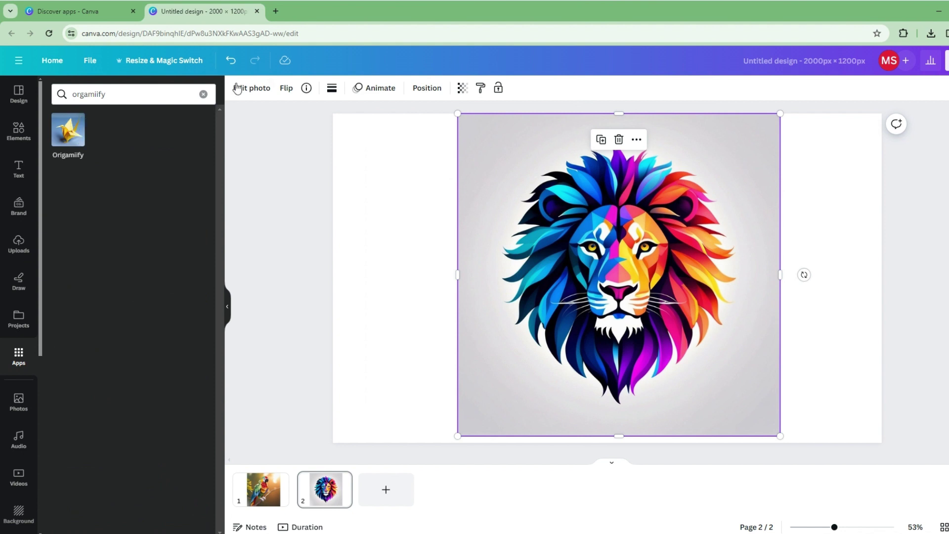
pyautogui.click(72, 130)
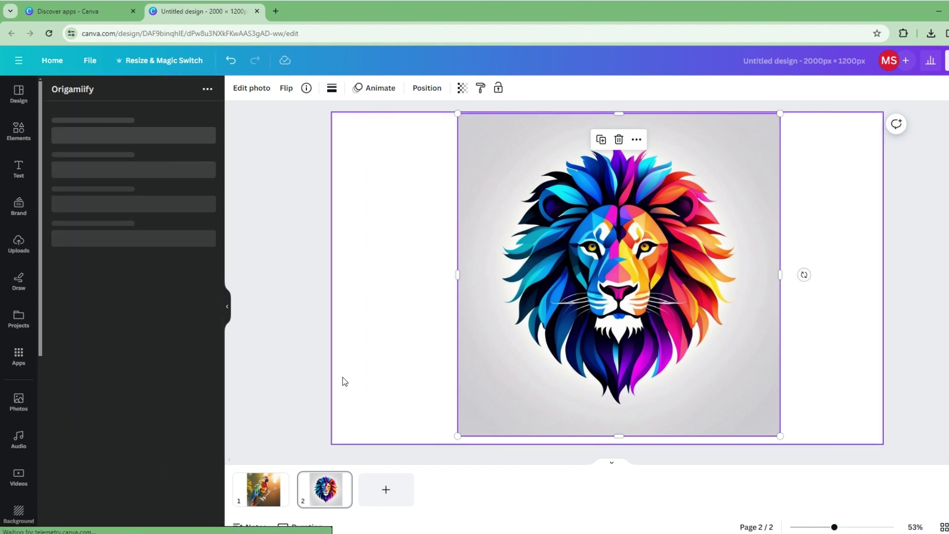
pyautogui.click(126, 157)
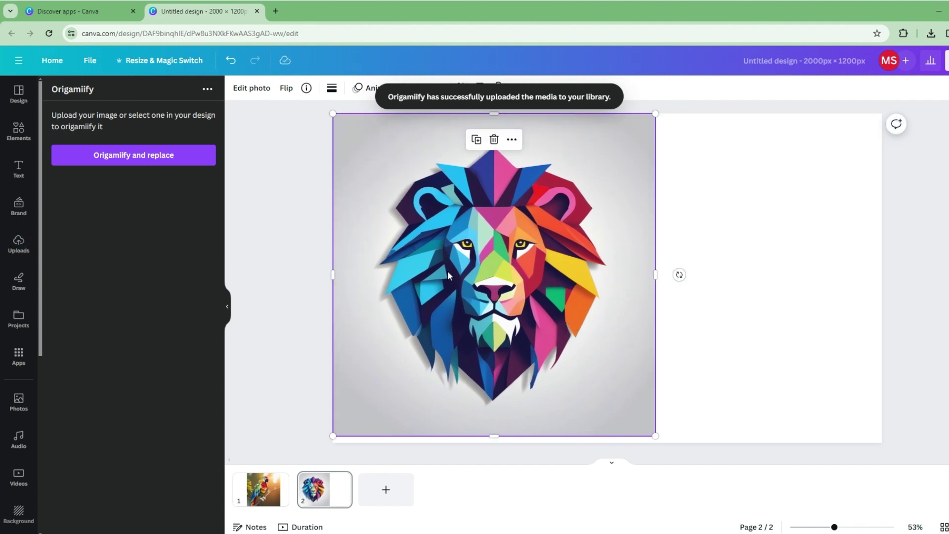
# Step: Generate another origami version of the lion and shift the image partly past the page's left edge
pyautogui.click(140, 162)
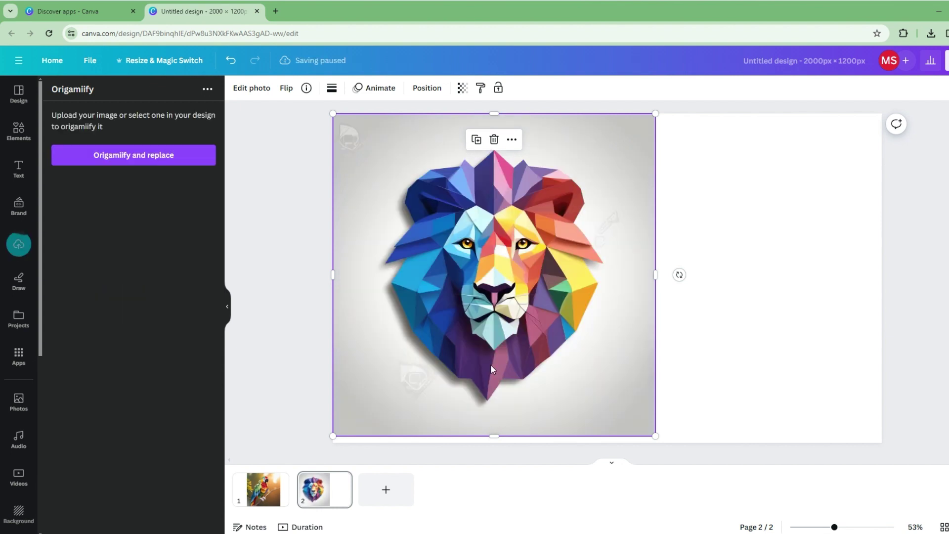
pyautogui.moveTo(490, 366); pyautogui.dragTo(432, 343)
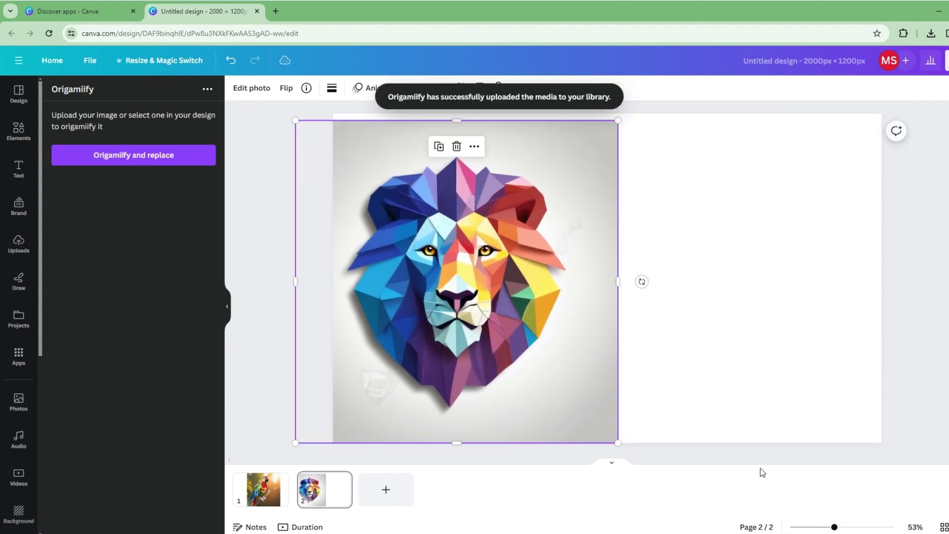
pyautogui.click(741, 429)
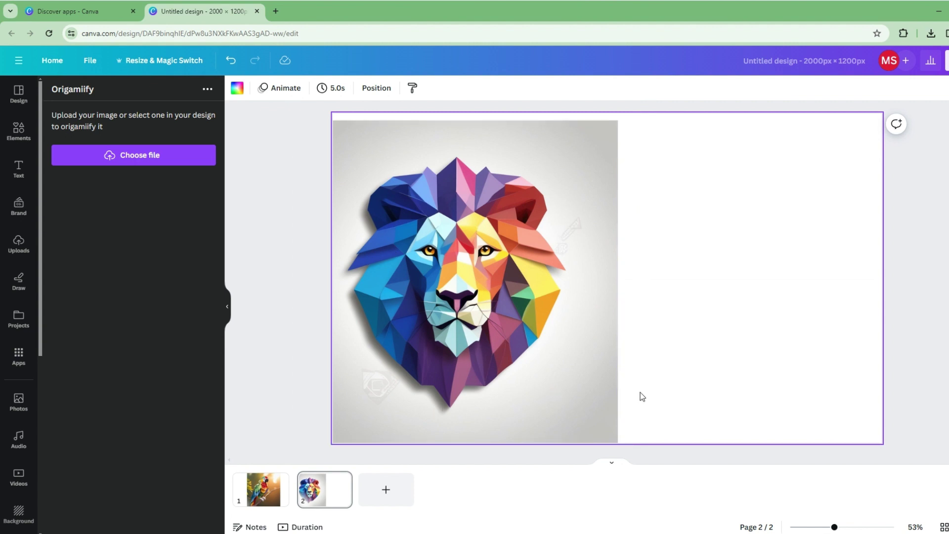
# Step: Search the photo library for "nature"
pyautogui.click(18, 401)
pyautogui.click(123, 94)
pyautogui.write('na')
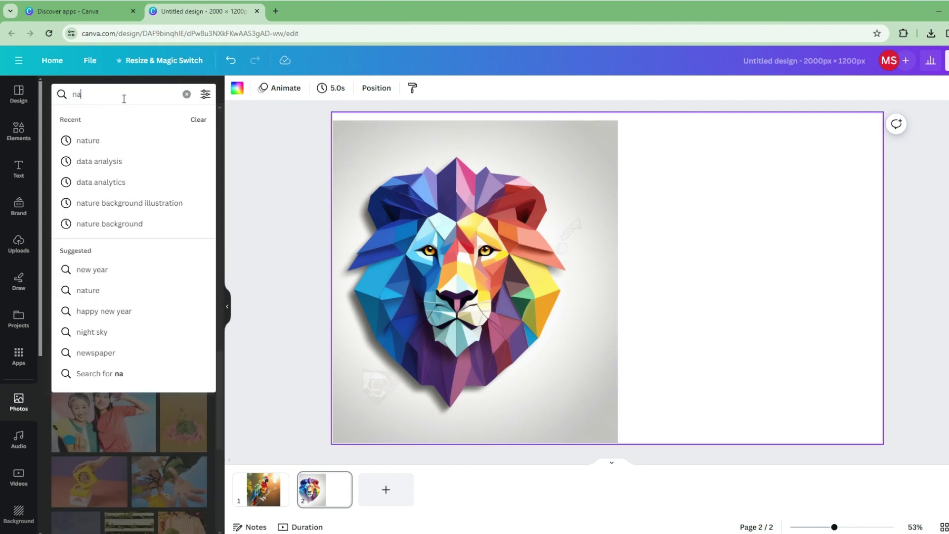
pyautogui.write('ture')
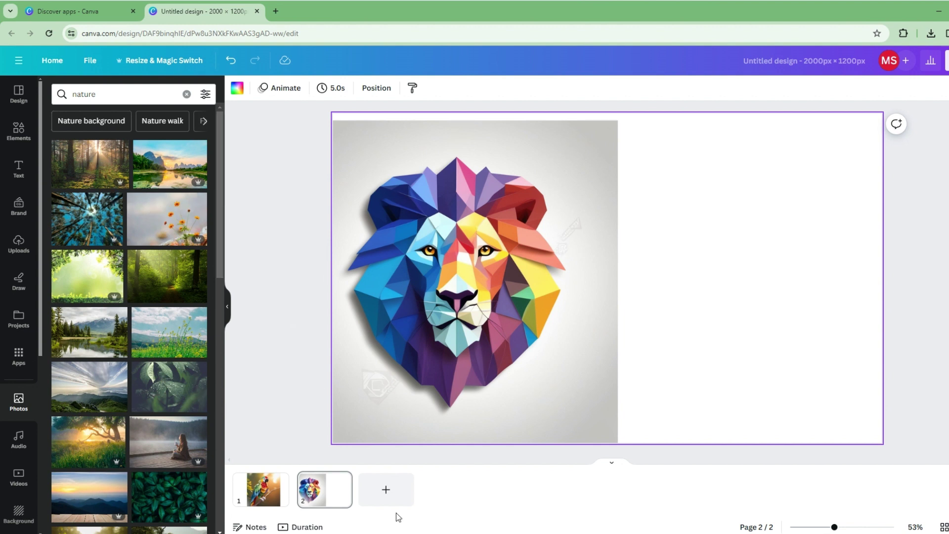
# Step: Add a third page and place the photo of stacked stones on a pebble beach on it
pyautogui.click(382, 501)
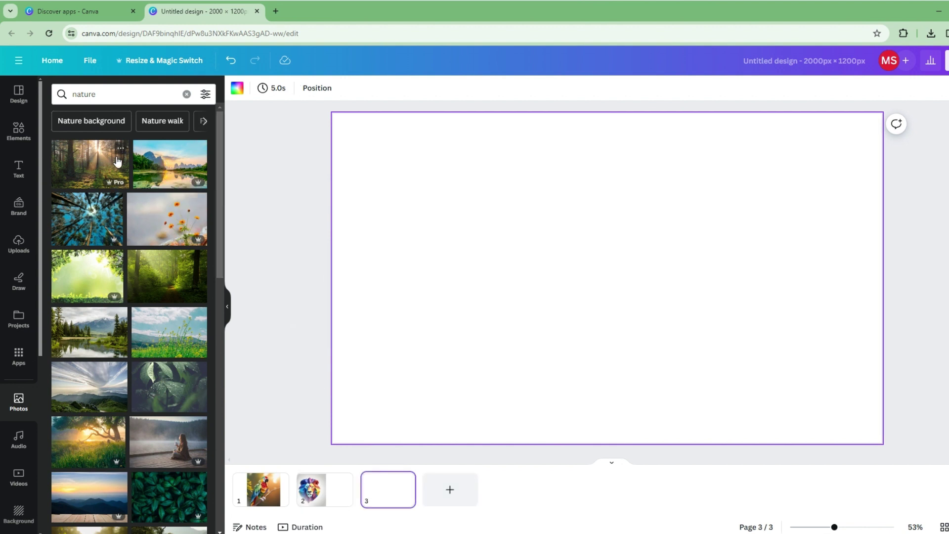
pyautogui.scroll(-10, 199, 503)
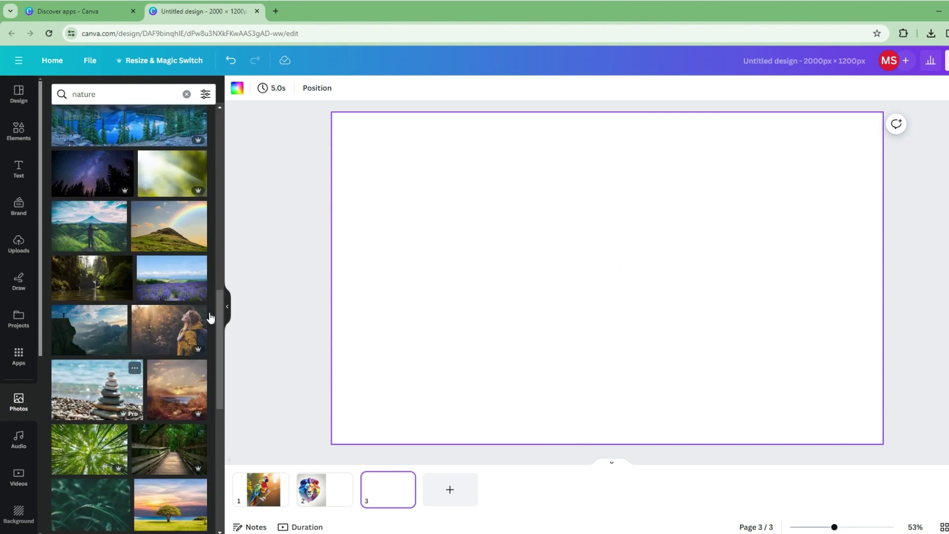
pyautogui.moveTo(76, 401); pyautogui.dragTo(415, 203)
pyautogui.rightClick(509, 244)
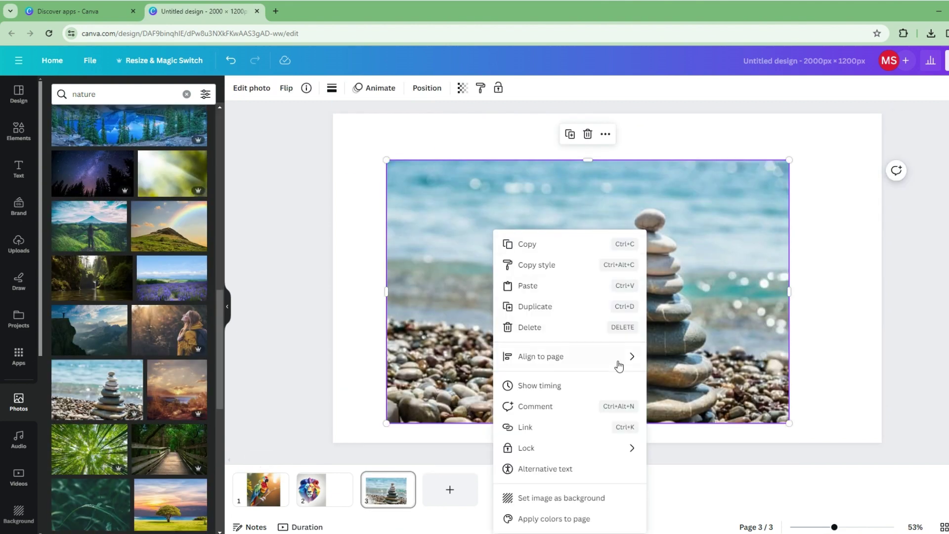
pyautogui.click(742, 262)
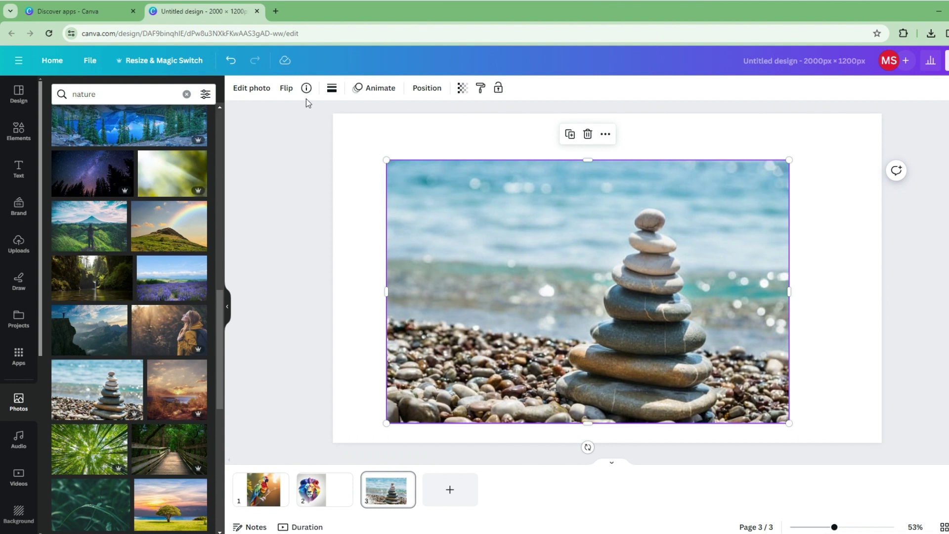
# Step: Reopen Origamiify and convert the stacked stones photo into an origami version that replaces it
pyautogui.click(18, 363)
pyautogui.click(73, 143)
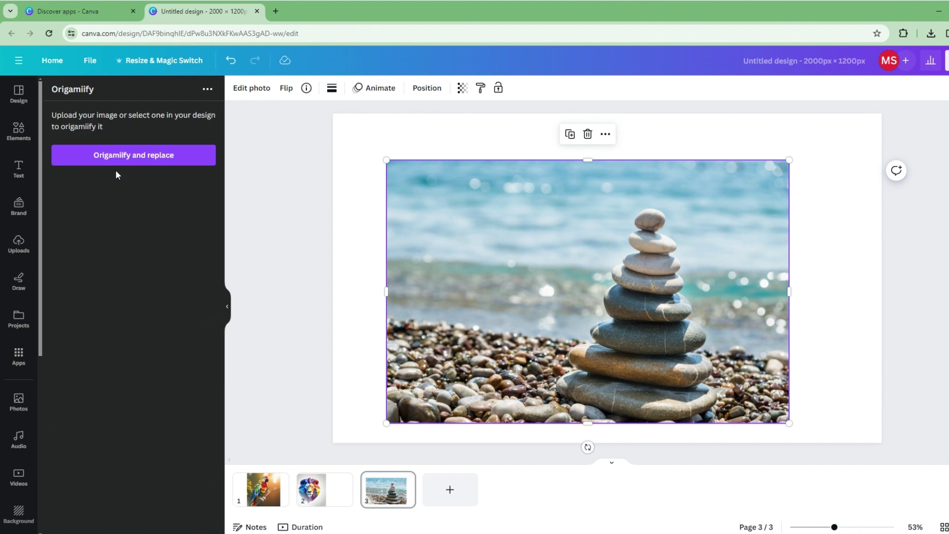
pyautogui.click(143, 157)
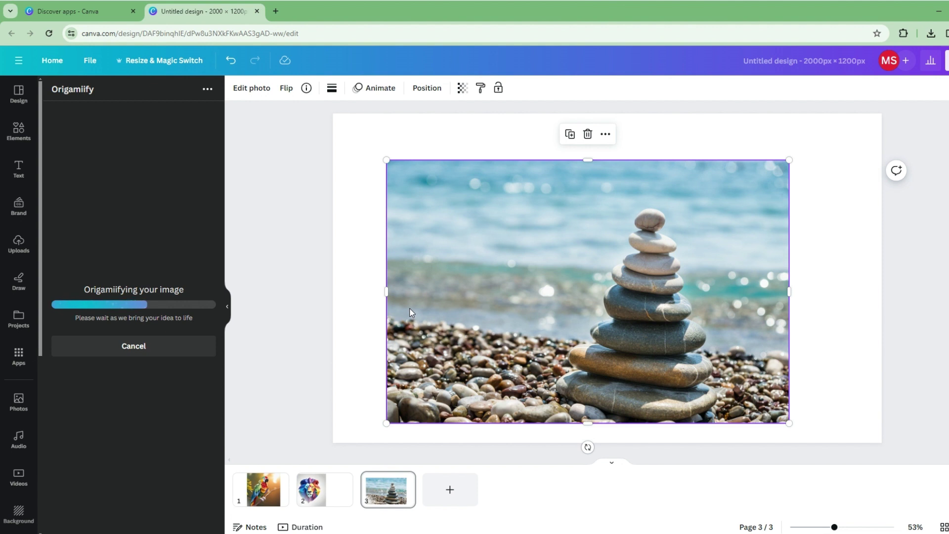
# Step: Enlarge the stacked stones image to almost the full page width, aligned with the page's top left corner
pyautogui.moveTo(789, 160); pyautogui.dragTo(887, 168)
pyautogui.moveTo(721, 227); pyautogui.dragTo(700, 261)
pyautogui.moveTo(829, 157); pyautogui.dragTo(899, 114)
pyautogui.moveTo(755, 215); pyautogui.dragTo(714, 326)
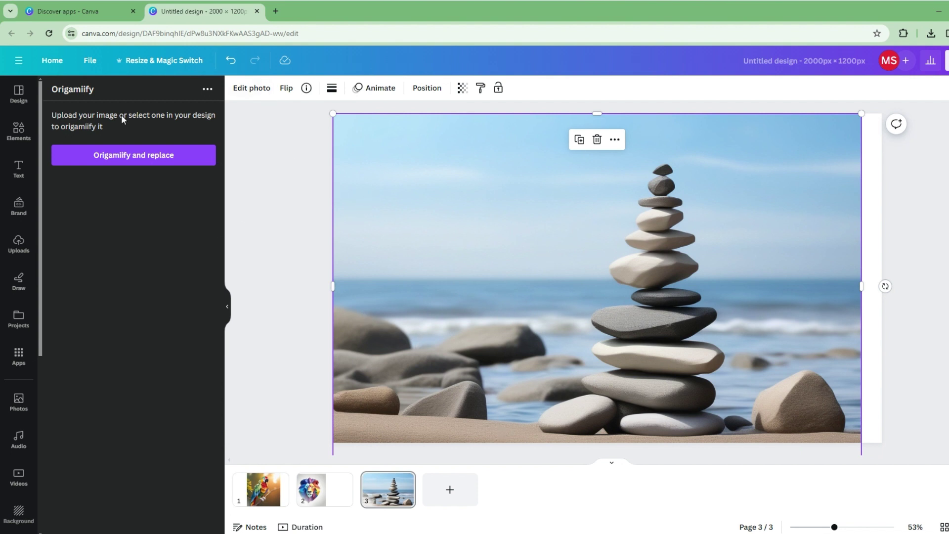
# Step: Generate another origami version of the stacked stones image with Origamiify
pyautogui.click(150, 159)
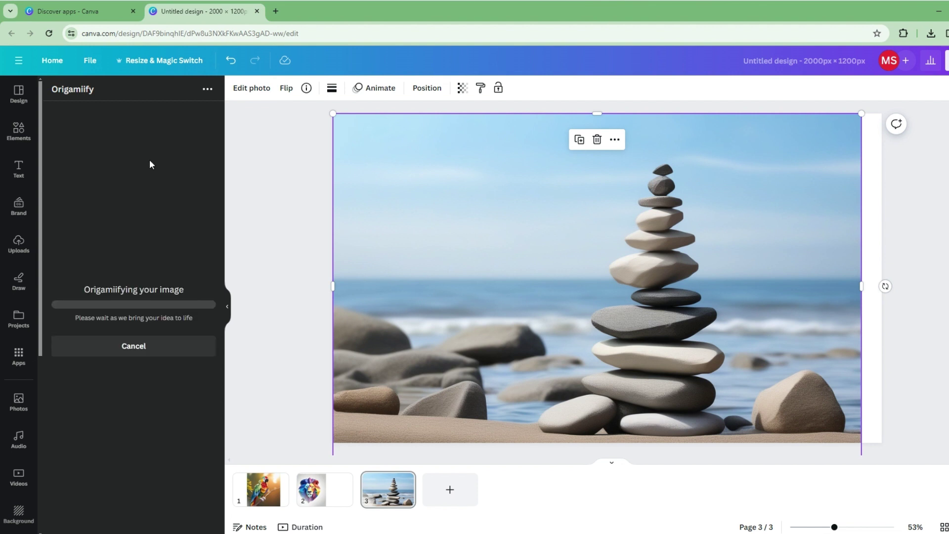